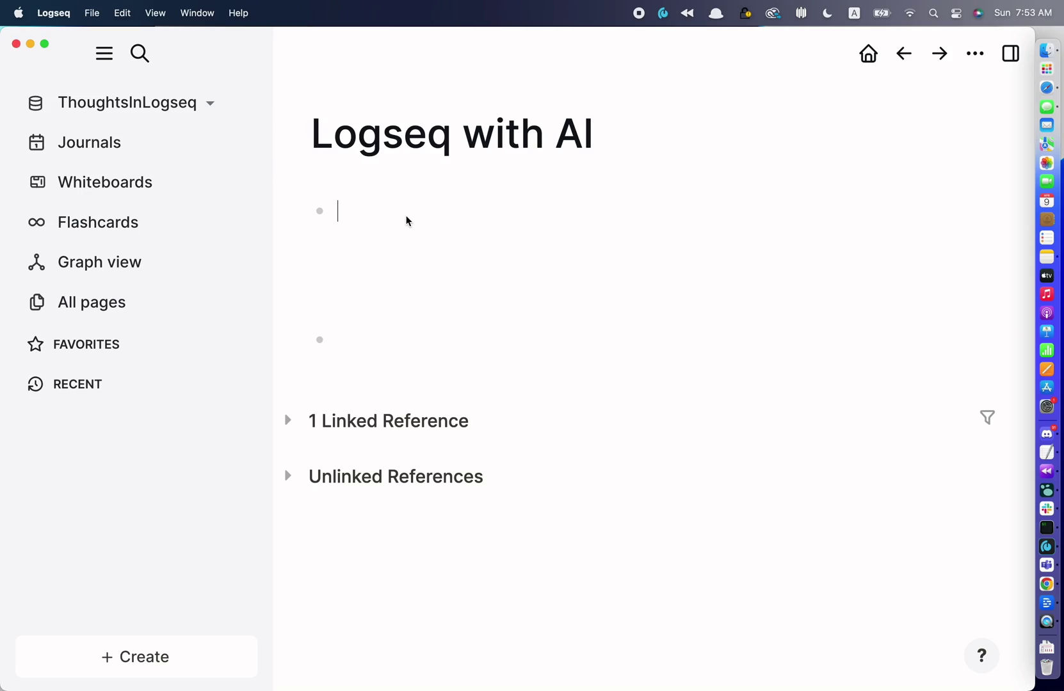
text(Human are)
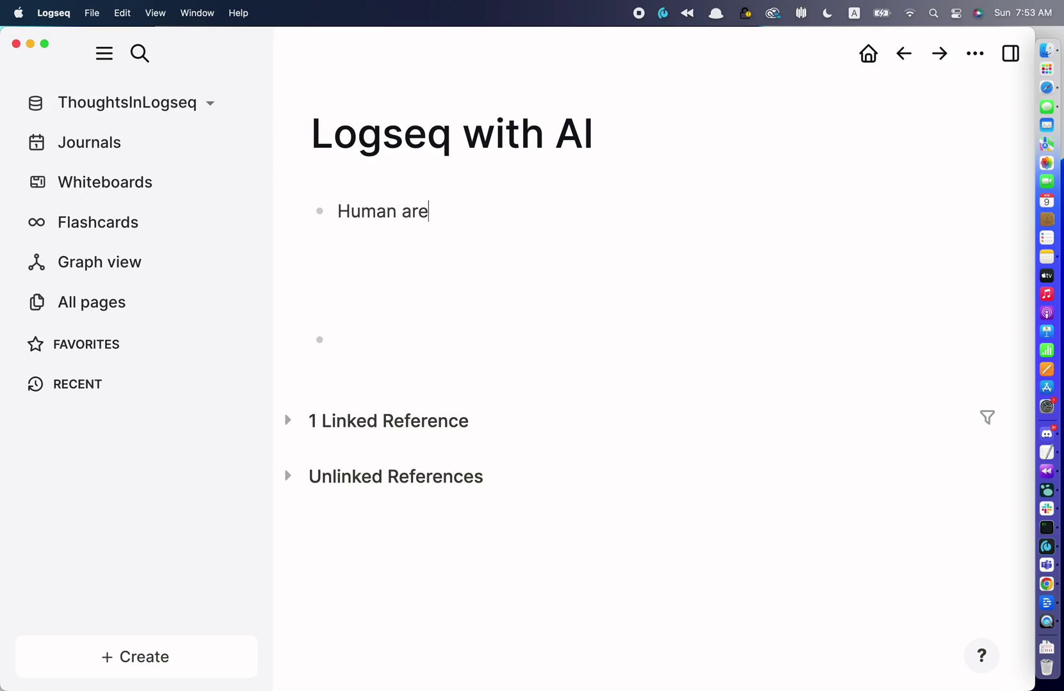
Step: Delete a mistyped word in the 'Human: Are you going to conquer…' question
key(BackSpace)
key(BackSpace)
key(BackSpace)
key(BackSpace)
text(: Are you going to conque)
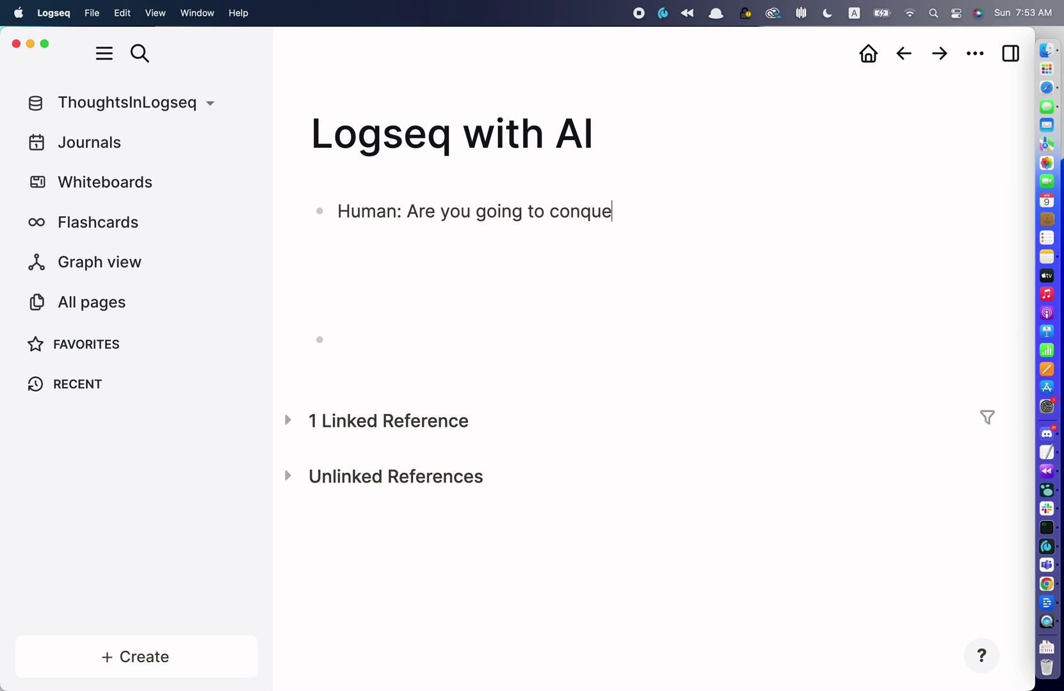
text(r us al)
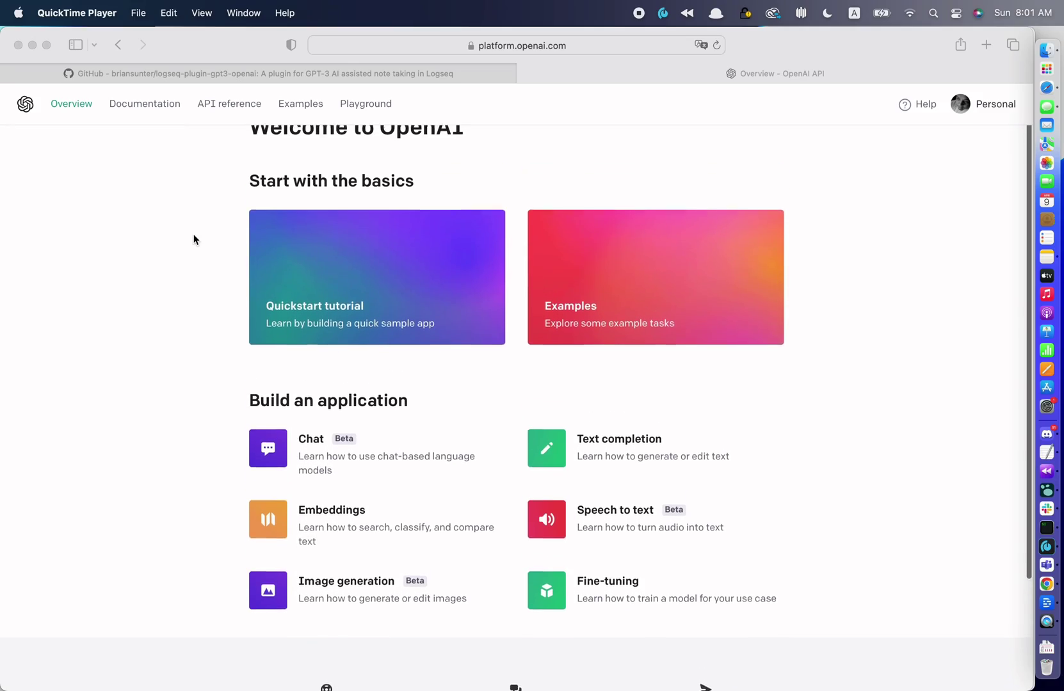
click(151, 113)
click(151, 108)
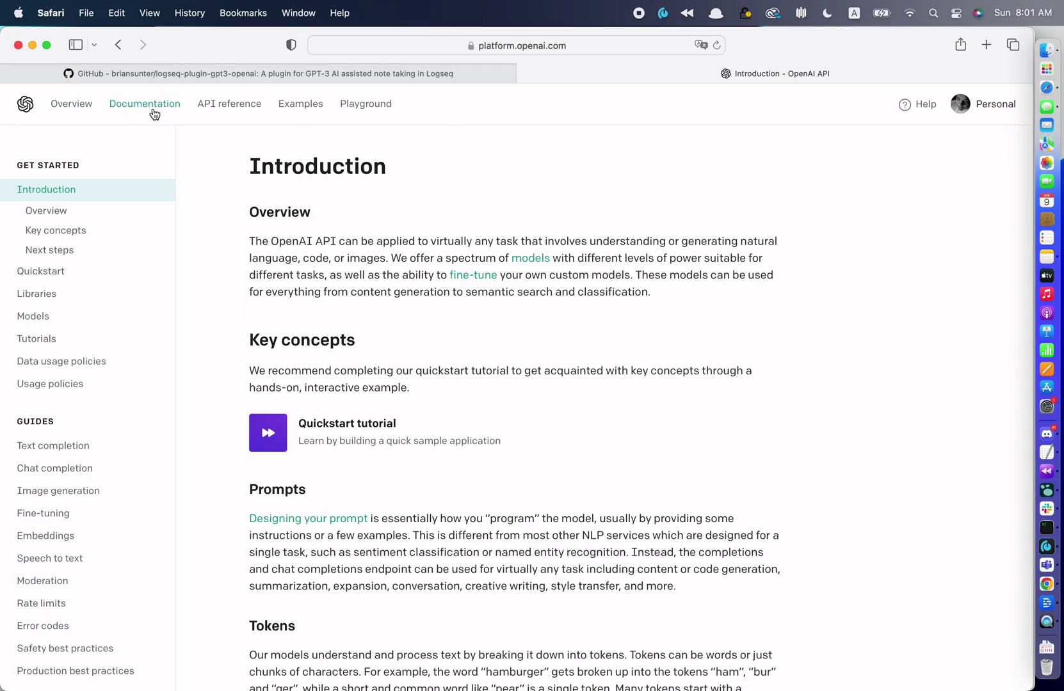
scroll(324, 239, down, 1)
scroll(324, 239, down, 1)
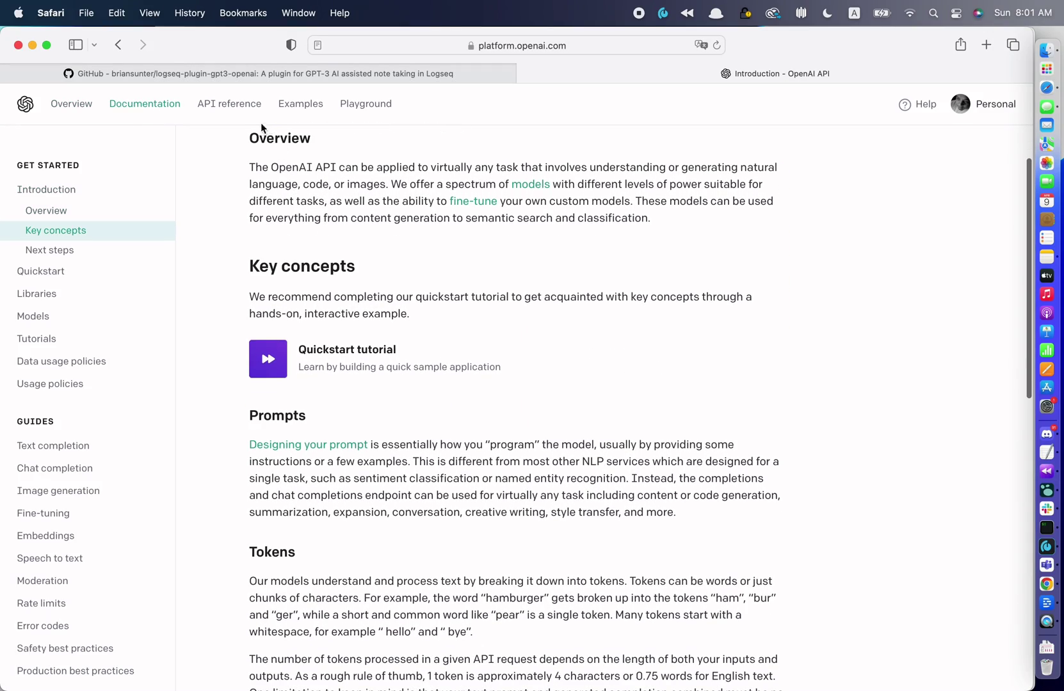
scroll(498, 324, down, 10)
scroll(498, 323, down, 10)
scroll(498, 328, down, 1)
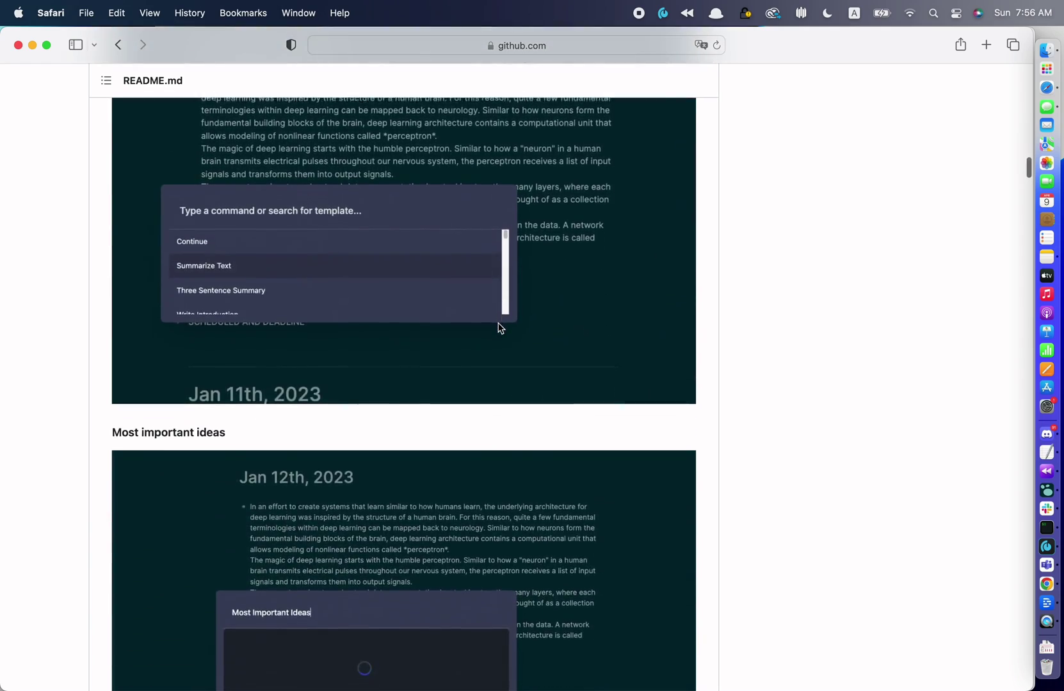
scroll(498, 327, down, 5)
scroll(498, 327, down, 4)
scroll(498, 327, down, 3)
scroll(498, 327, down, 3)
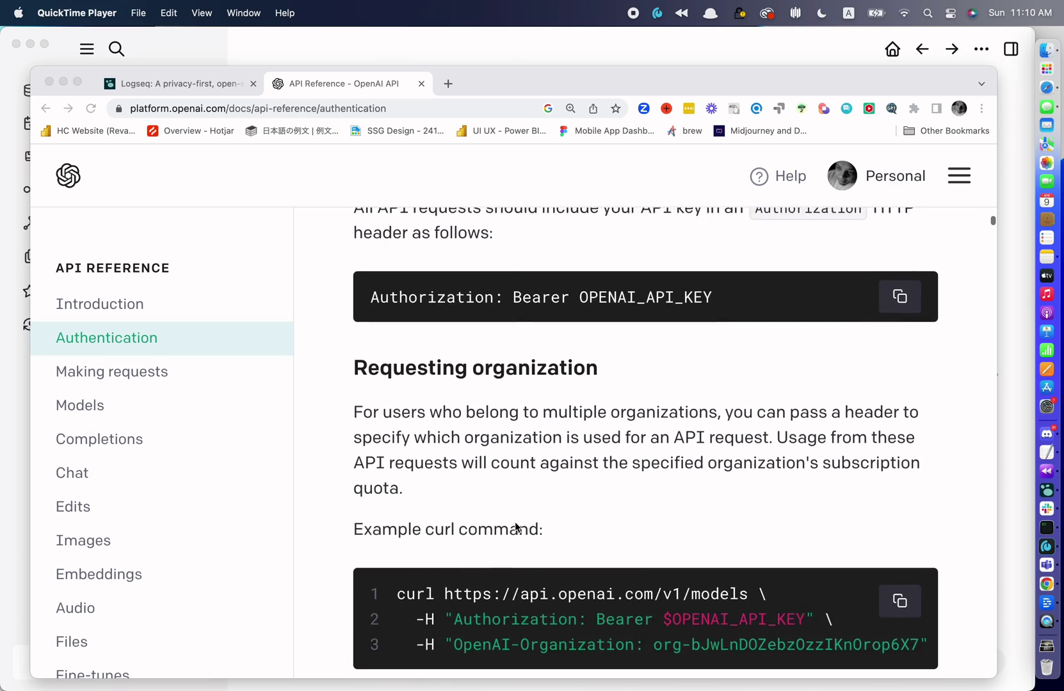
scroll(515, 527, down, 3)
triple_click(687, 547)
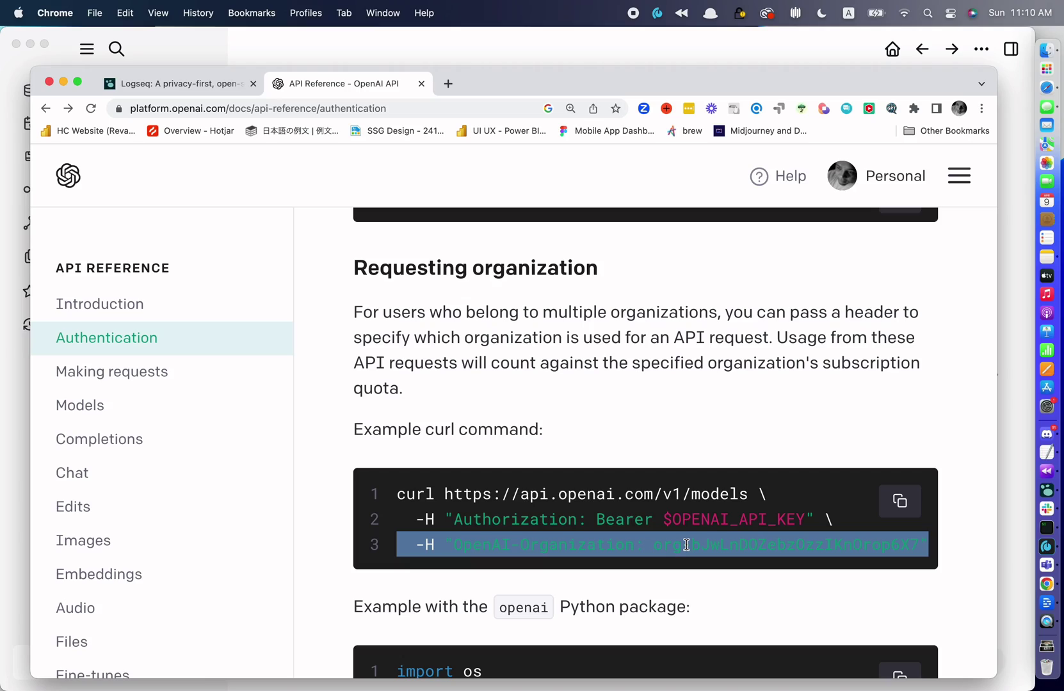
scroll(687, 545, down, 5)
triple_click(674, 510)
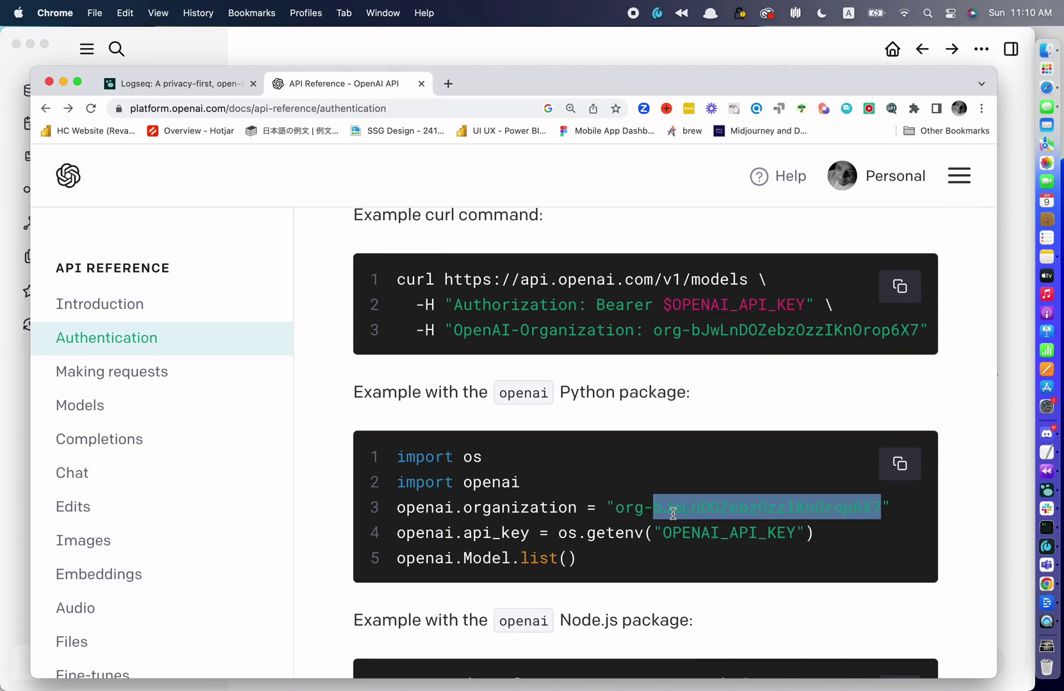
scroll(673, 514, up, 10)
scroll(674, 514, up, 5)
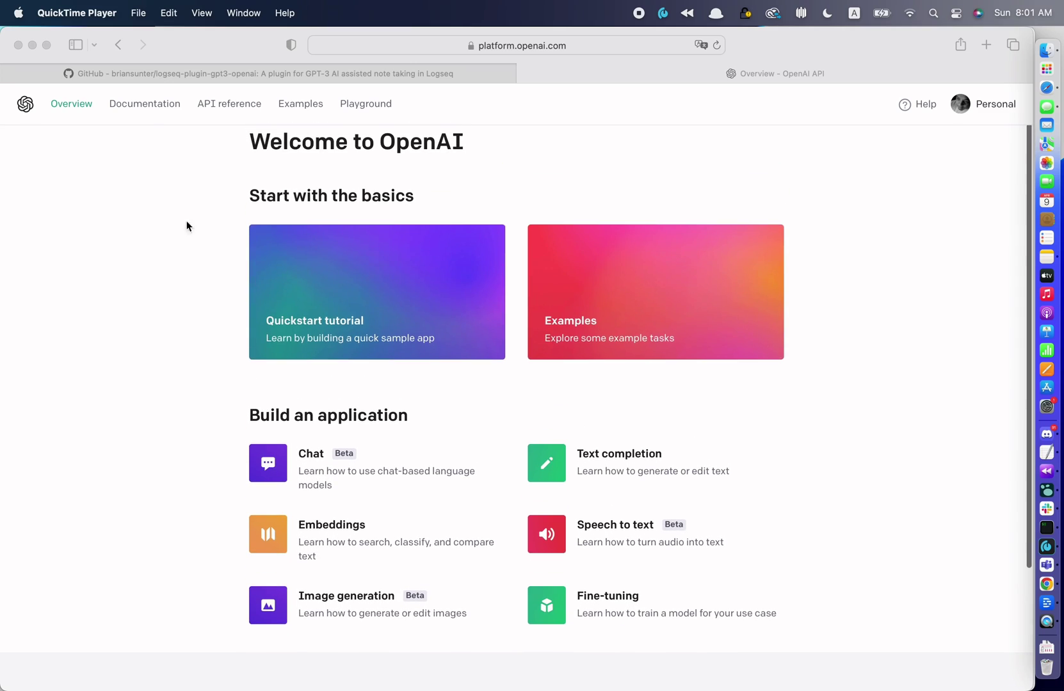
click(151, 112)
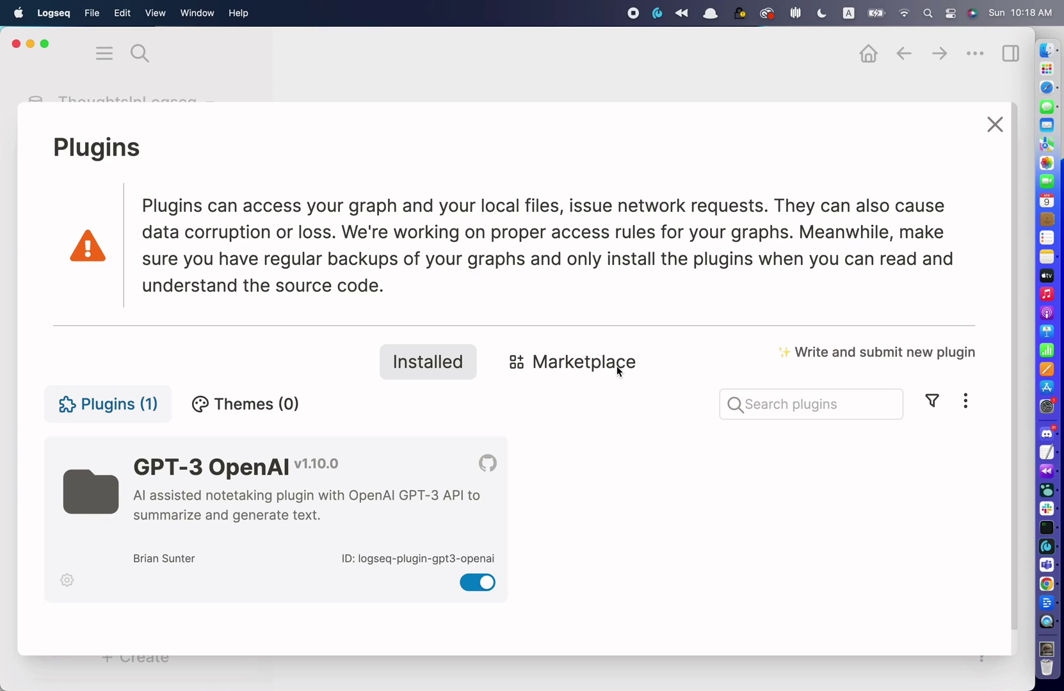
Step: Browse the plugin marketplace for GPT plugins, confirming GPT-3 OpenAI is installed
click(581, 374)
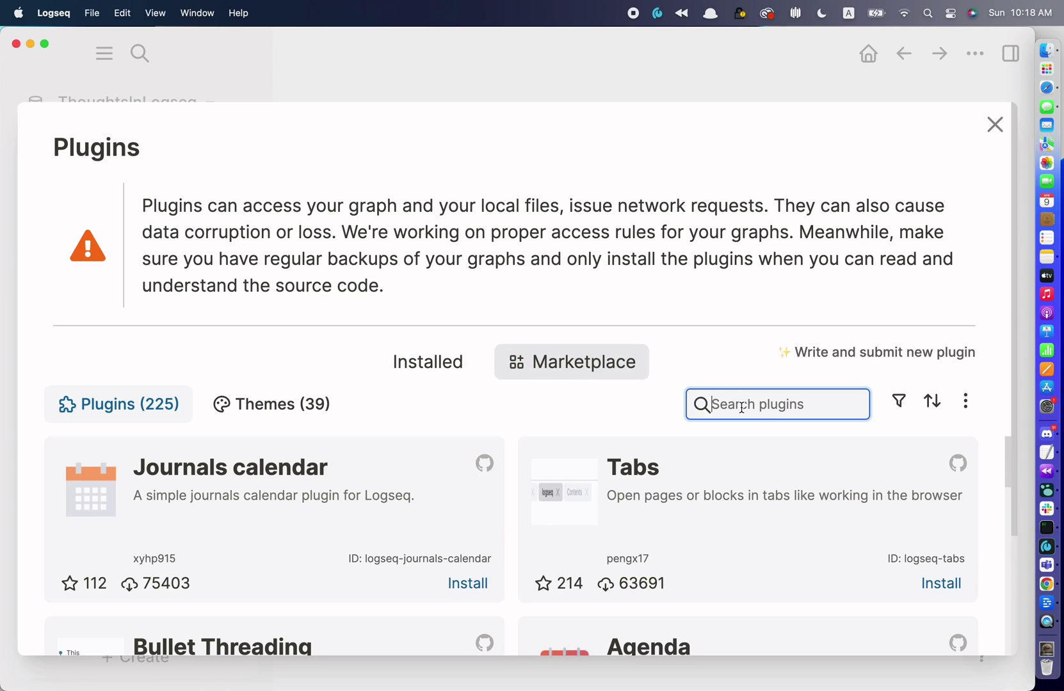
text(GPT)
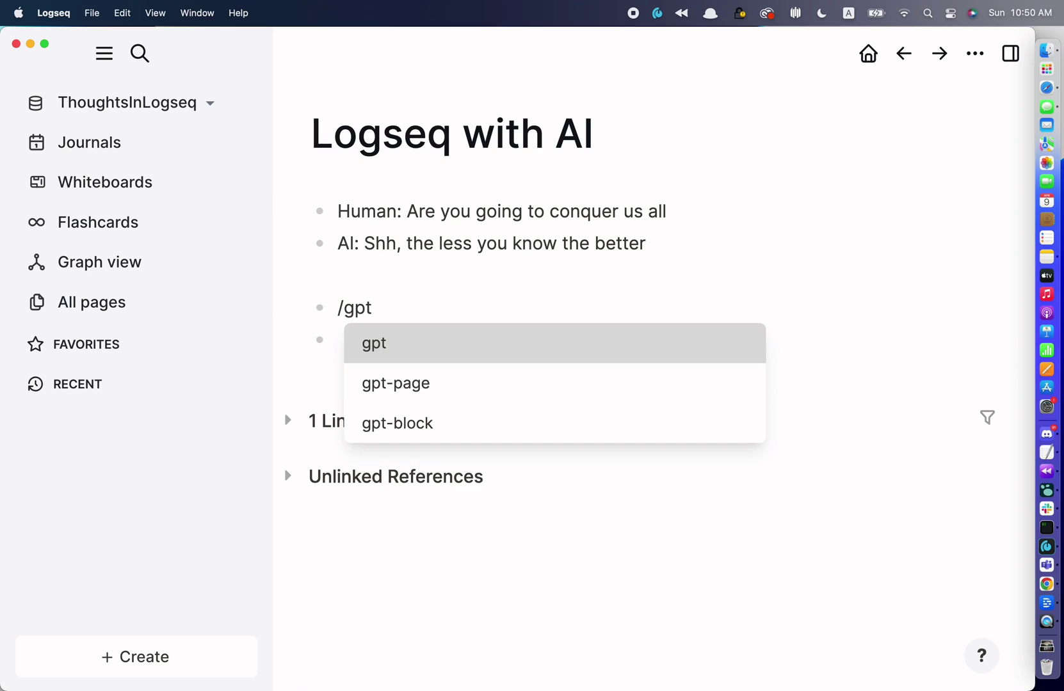
Step: Ask GPT the 'how do you work' question through the gpt prompt
key(Return)
text(how)
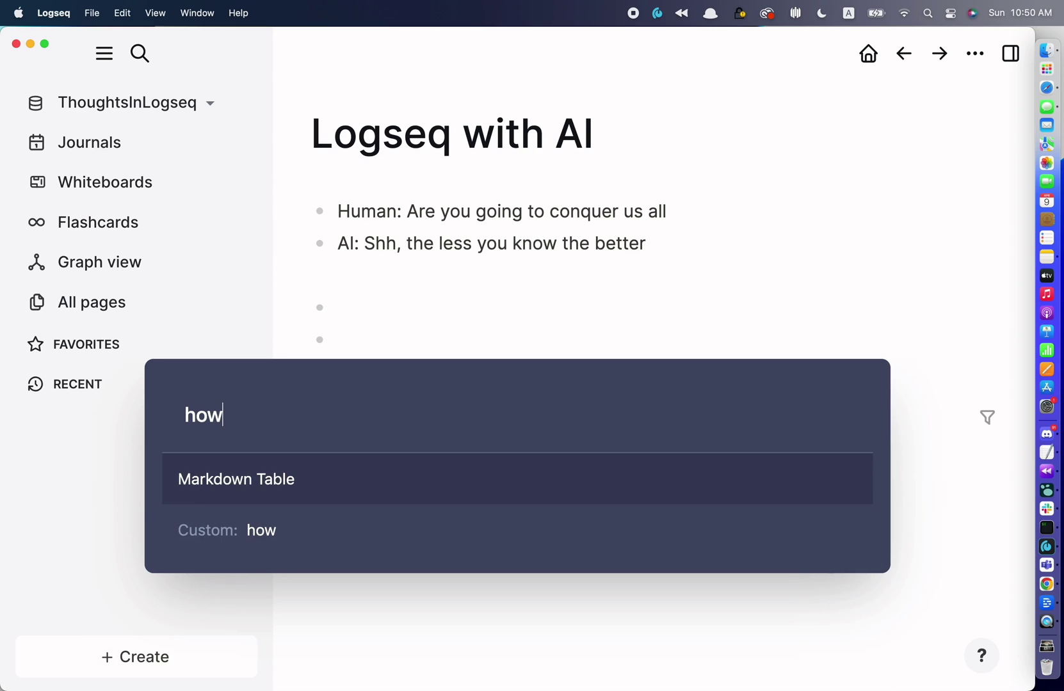
text( do)
key(BackSpace)
key(BackSpace)
key(BackSpace)
key(BackSpace)
key(BackSpace)
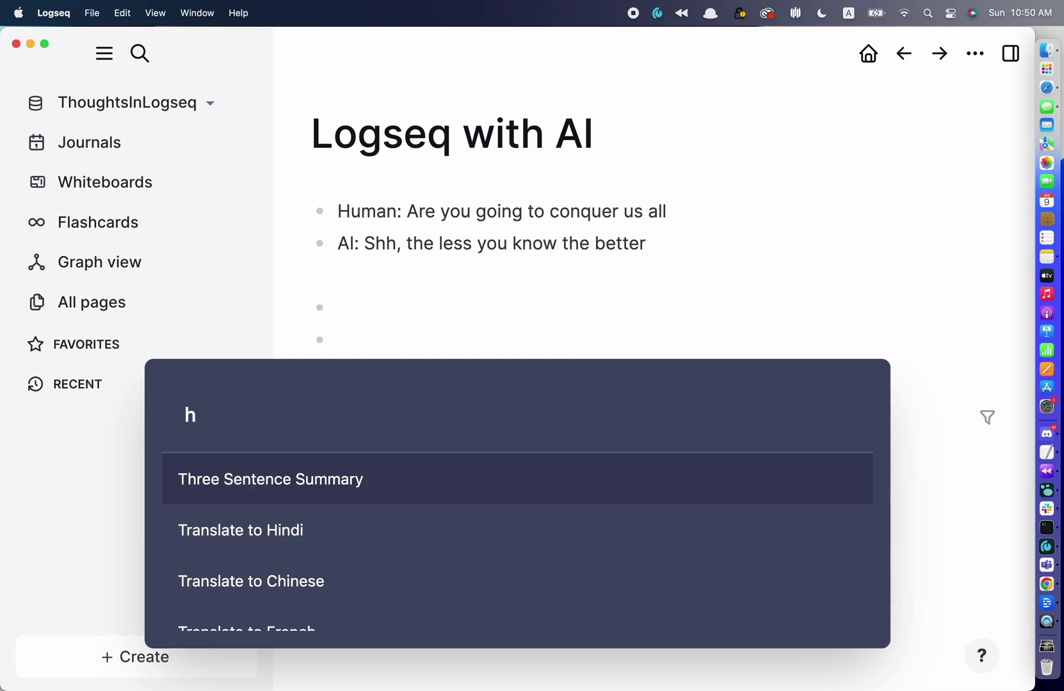
key(BackSpace)
text(how do)
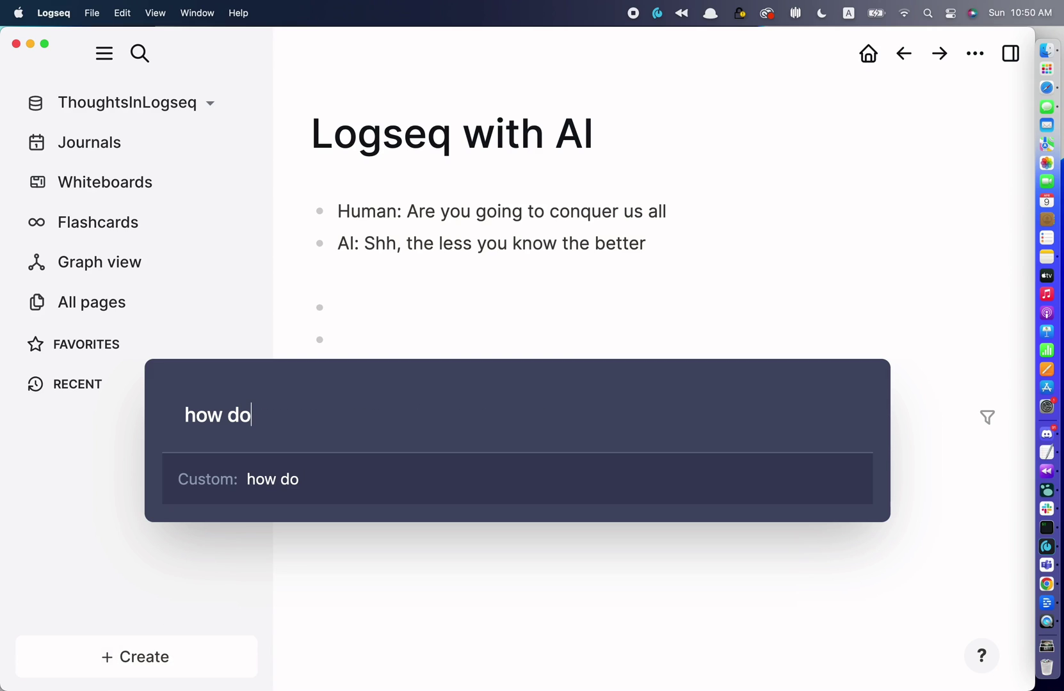
text( you work?)
key(Return)
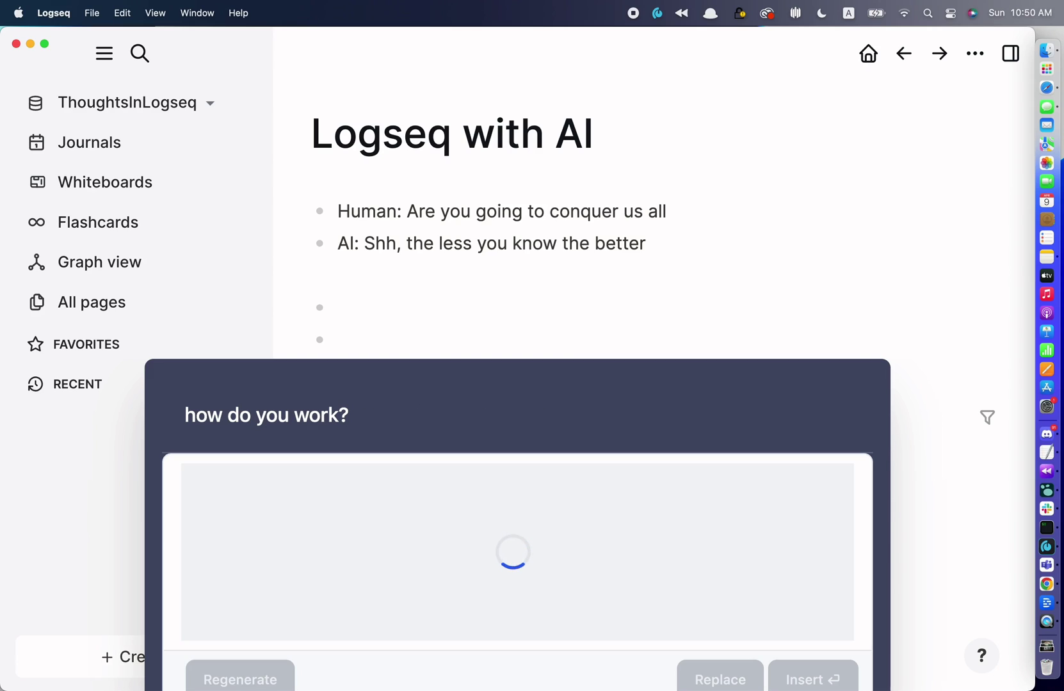
scroll(477, 492, down, 2)
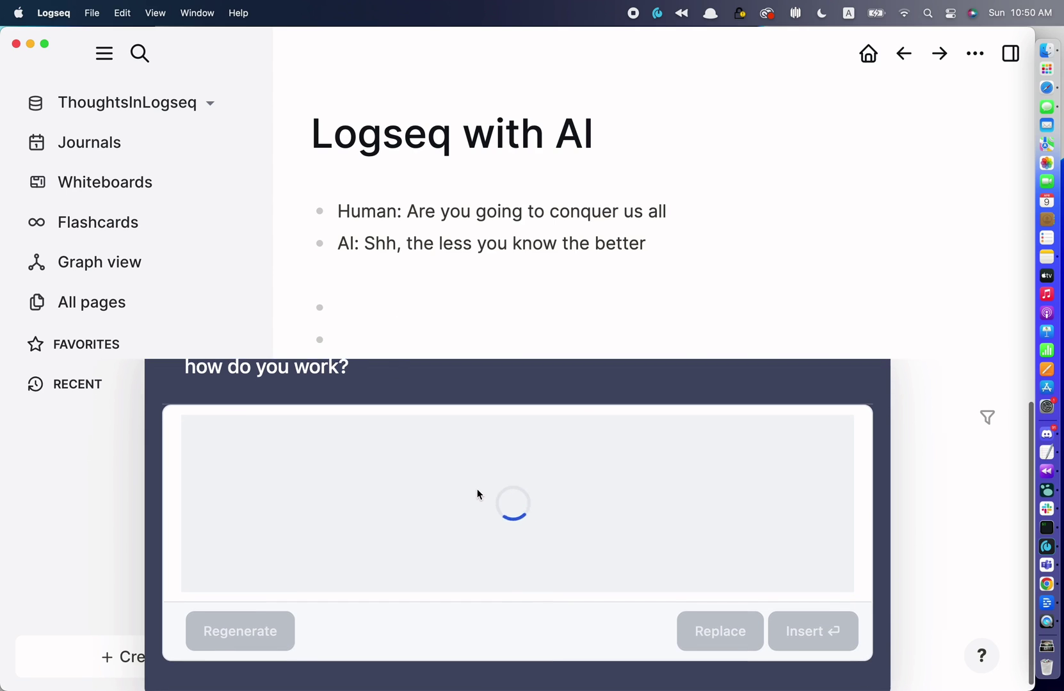
scroll(477, 490, up, 1)
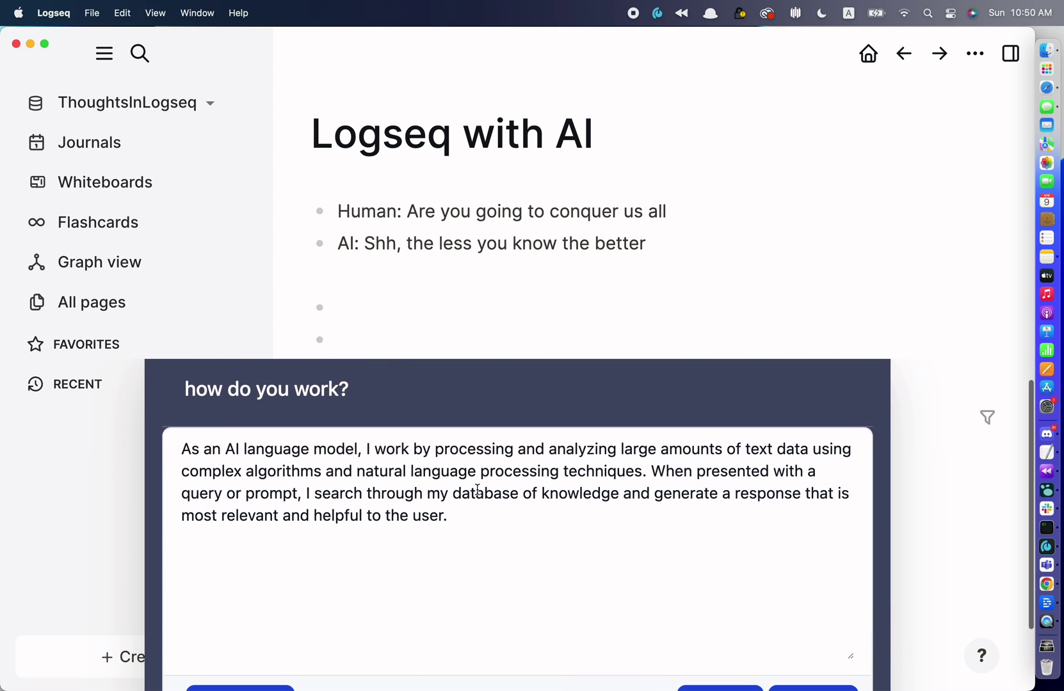
scroll(477, 489, down, 2)
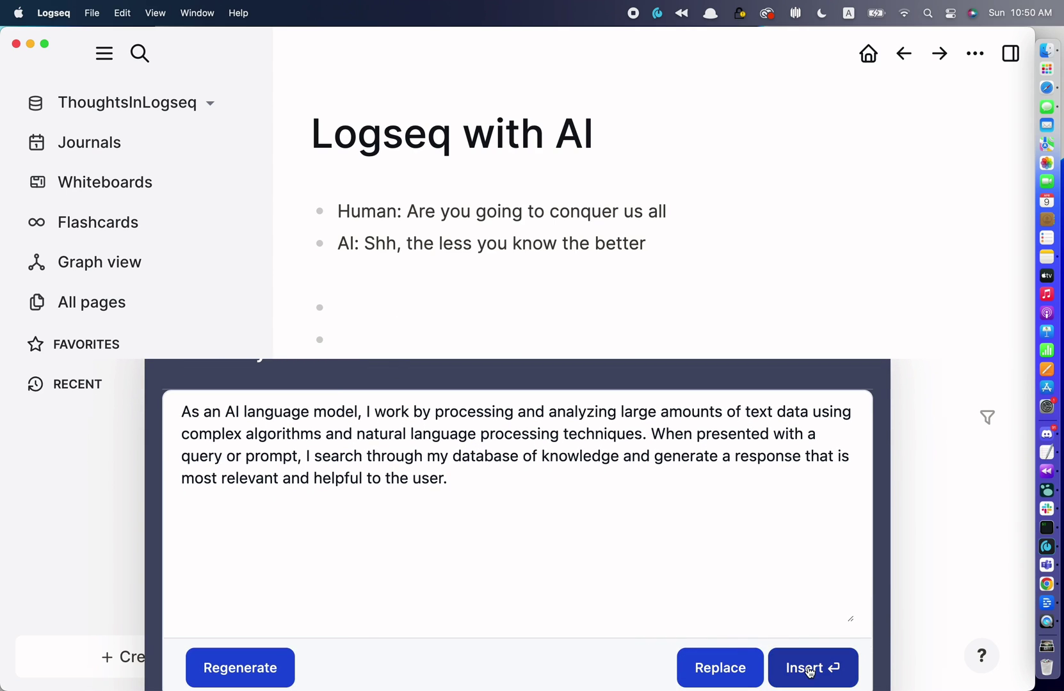
Step: Insert GPT's answer, then replace it with its Summarize Text summary
click(807, 672)
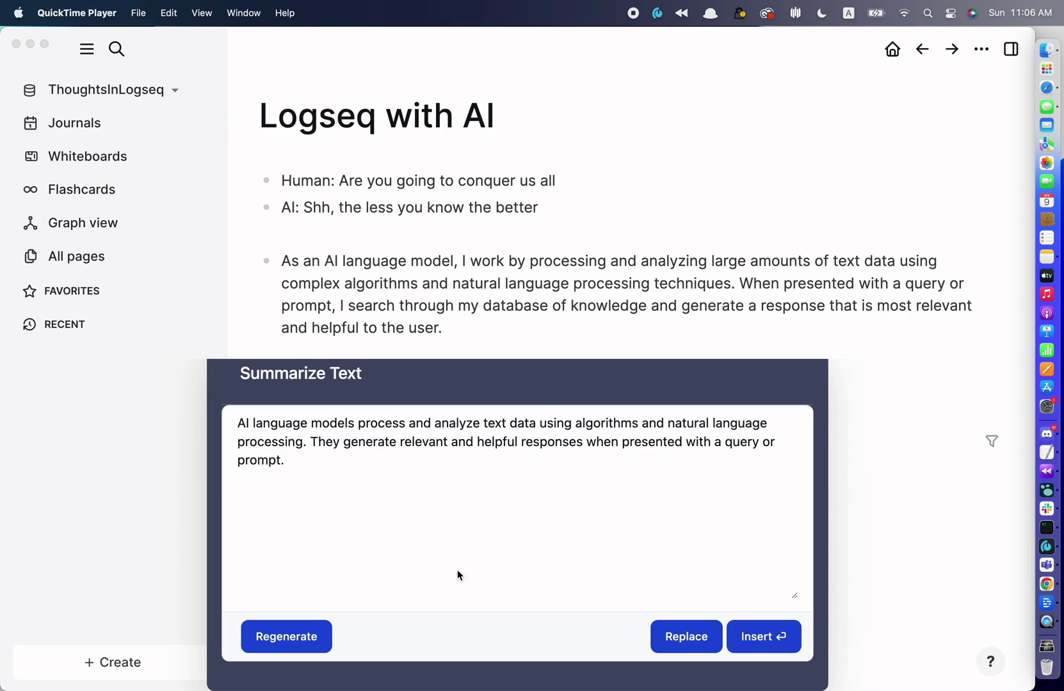
click(292, 628)
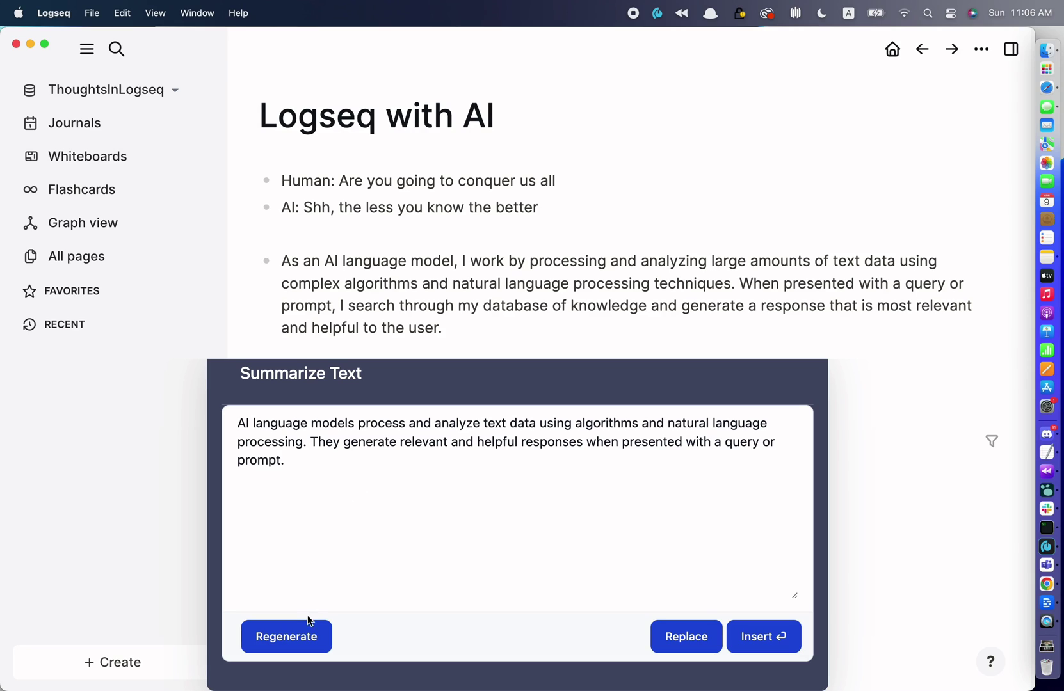
click(685, 636)
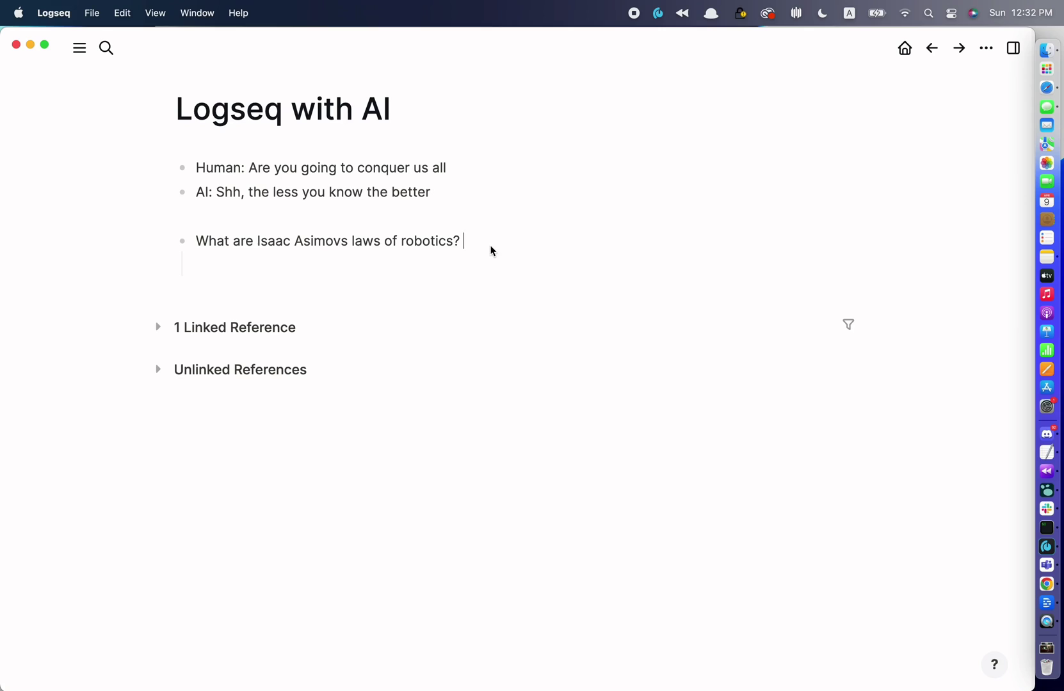
text(/gpt)
Step: Run gpt-block on the Asimov question to nest a Three Laws answer beneath it
key(Down)
key(Down)
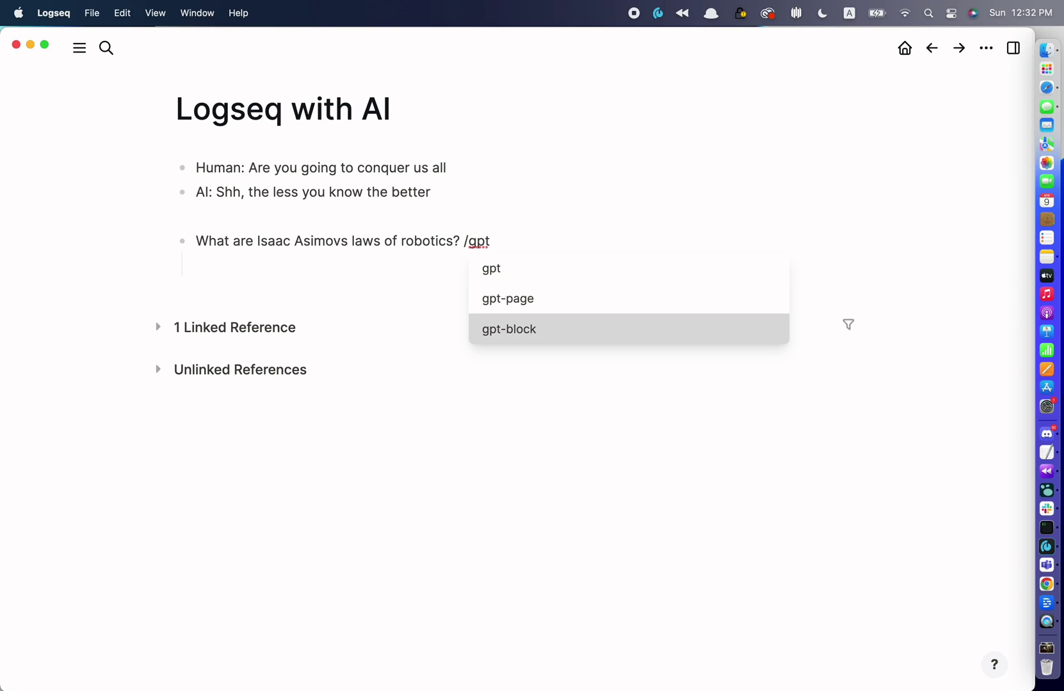
key(Return)
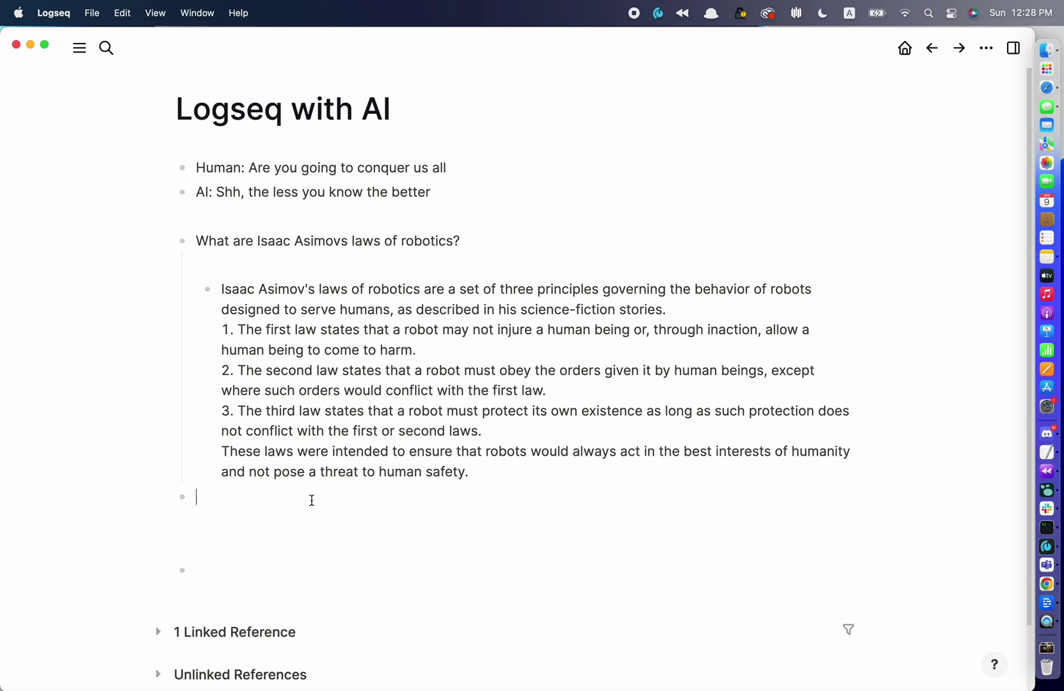
text(/)
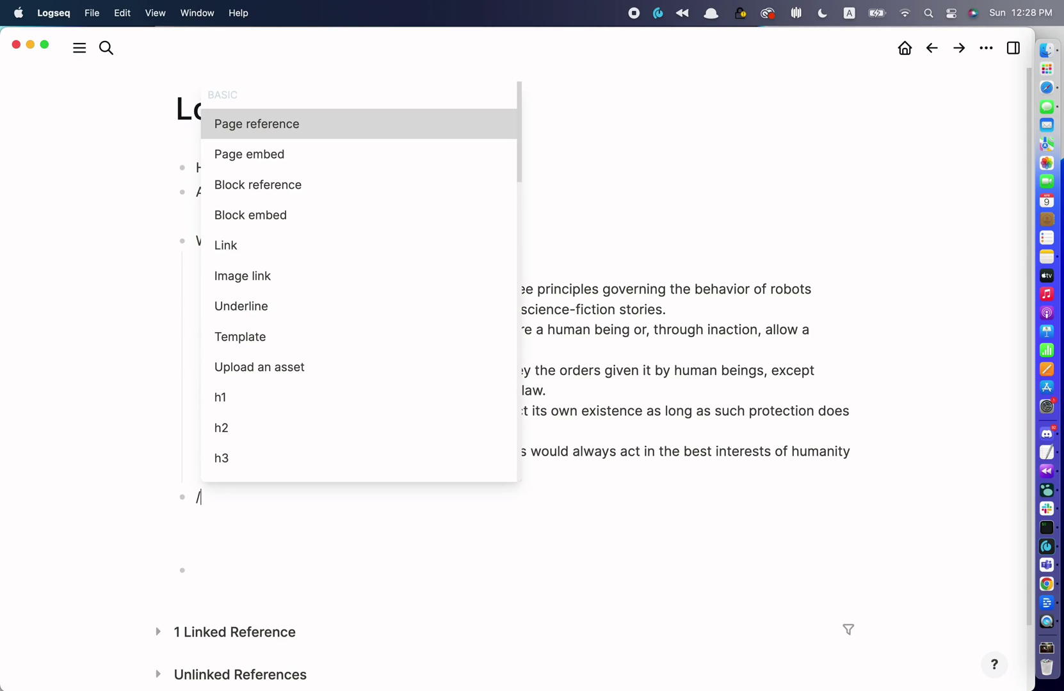
text(gpt)
Step: Run gpt-page to generate a further continuation about Asimov's laws
key(Down)
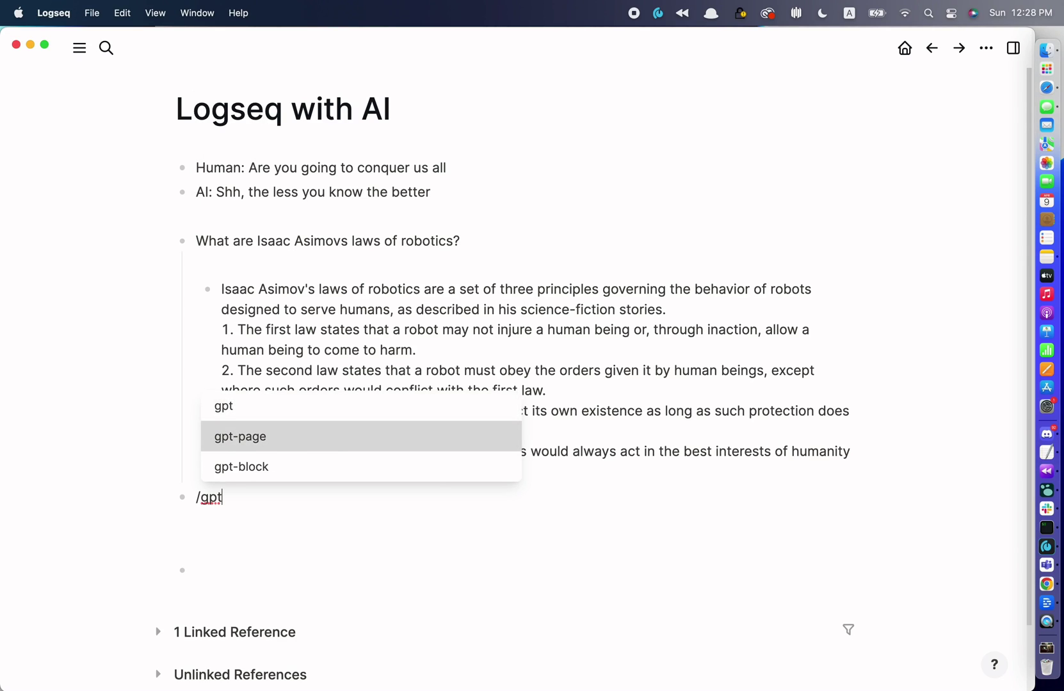
key(Return)
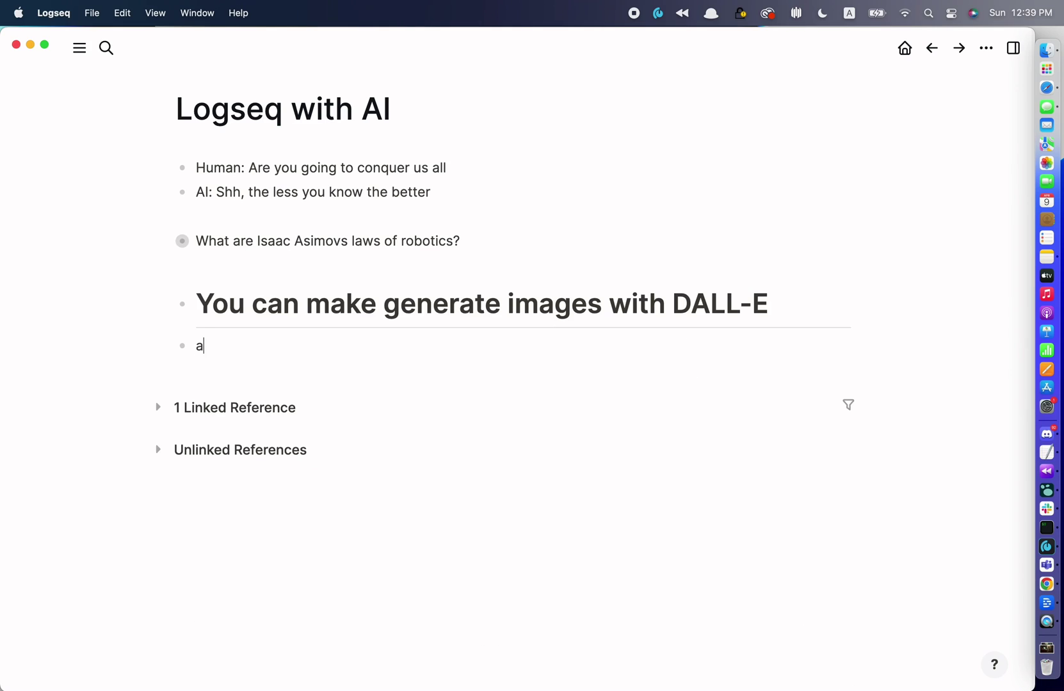
text(blue robot android)
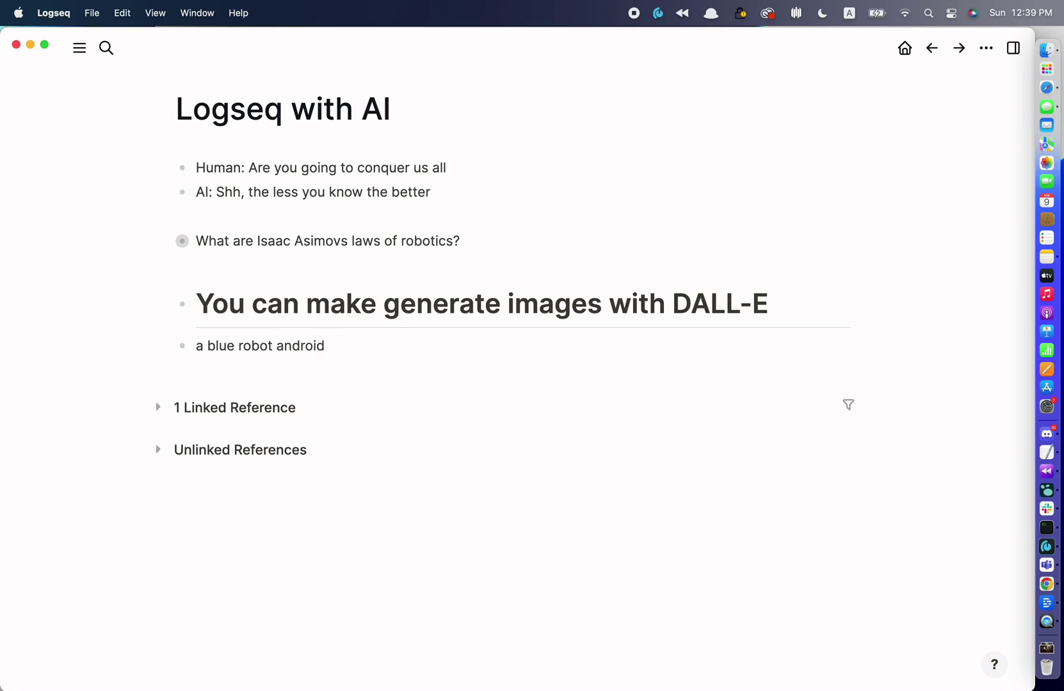
text( /dall)
Step: Run /dalle on 'a blue robot android' to insert the generated robot image
key(Return)
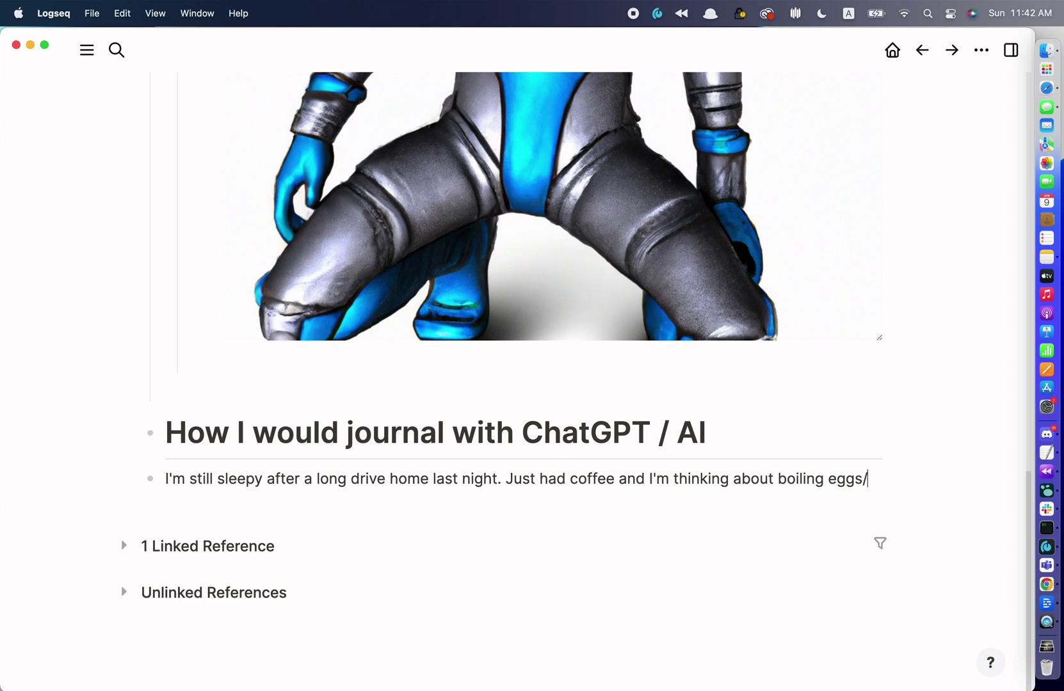
text(gpt)
Step: Submit a custom GPT prompt turning the sleepy-morning note into a Dear Journal entry
key(Return)
text(c)
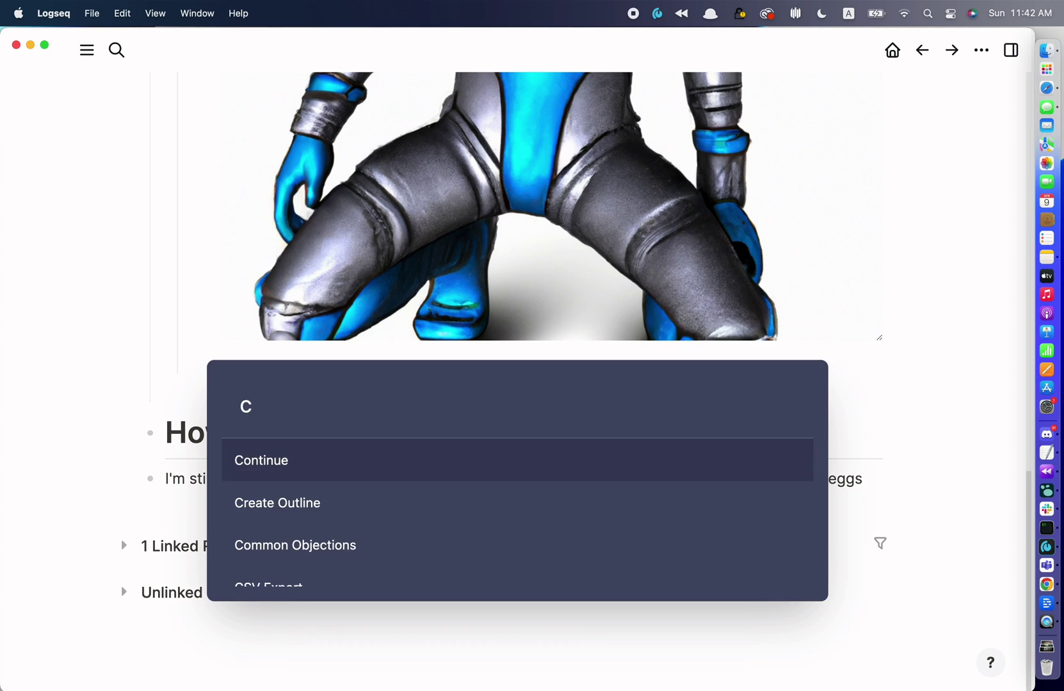
text(omplete this a s)
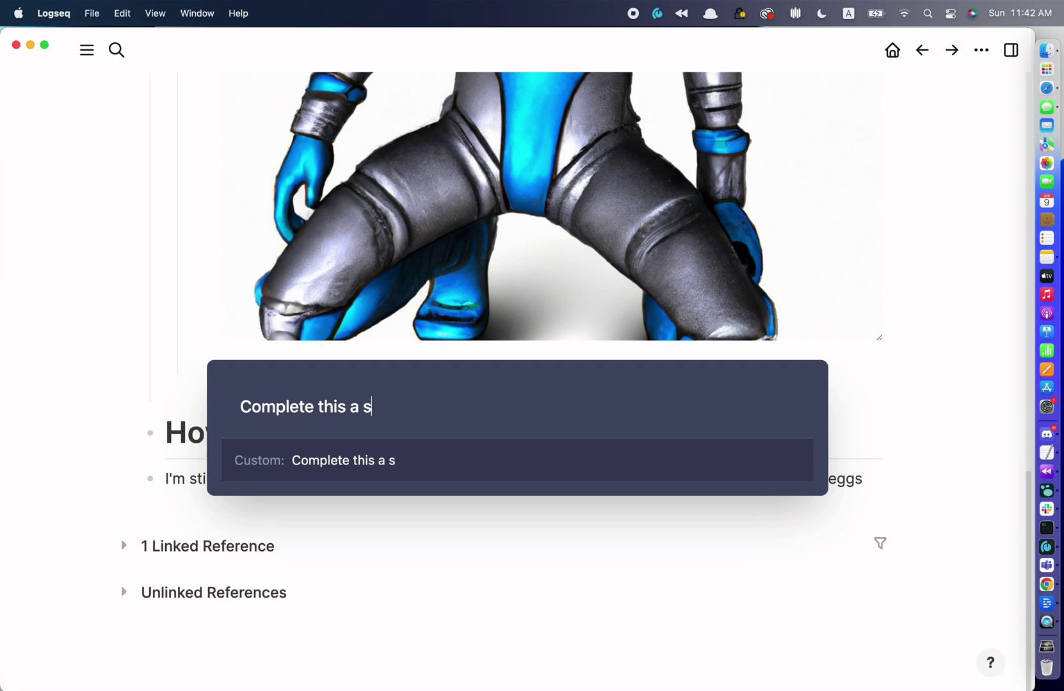
key(BackSpace)
text(a journal entry for me this )
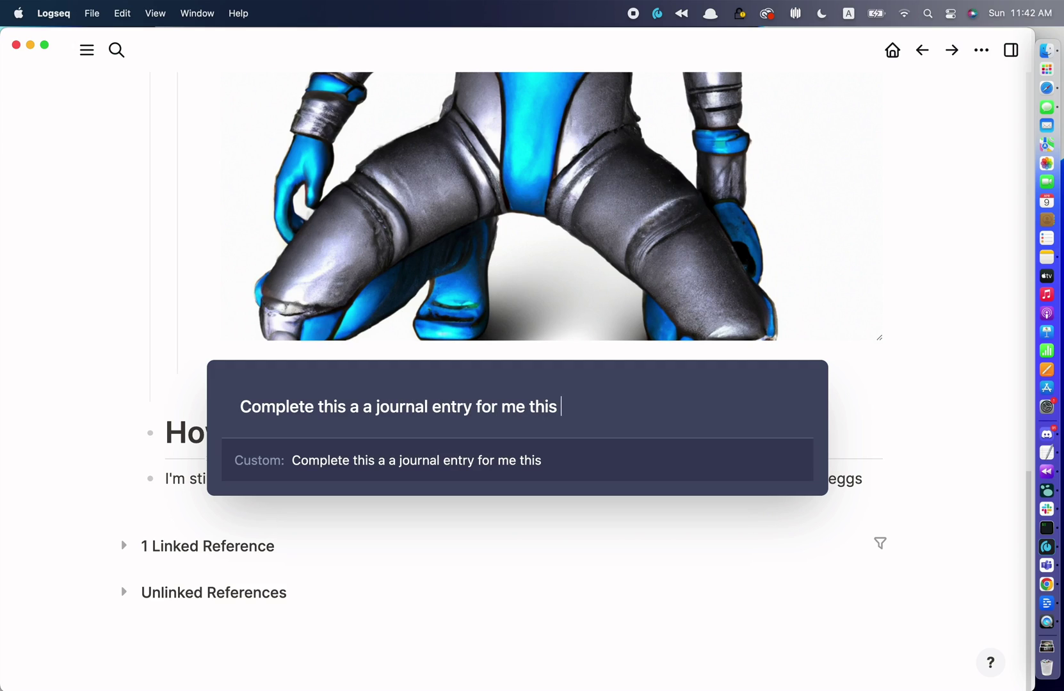
text(morning)
key(Return)
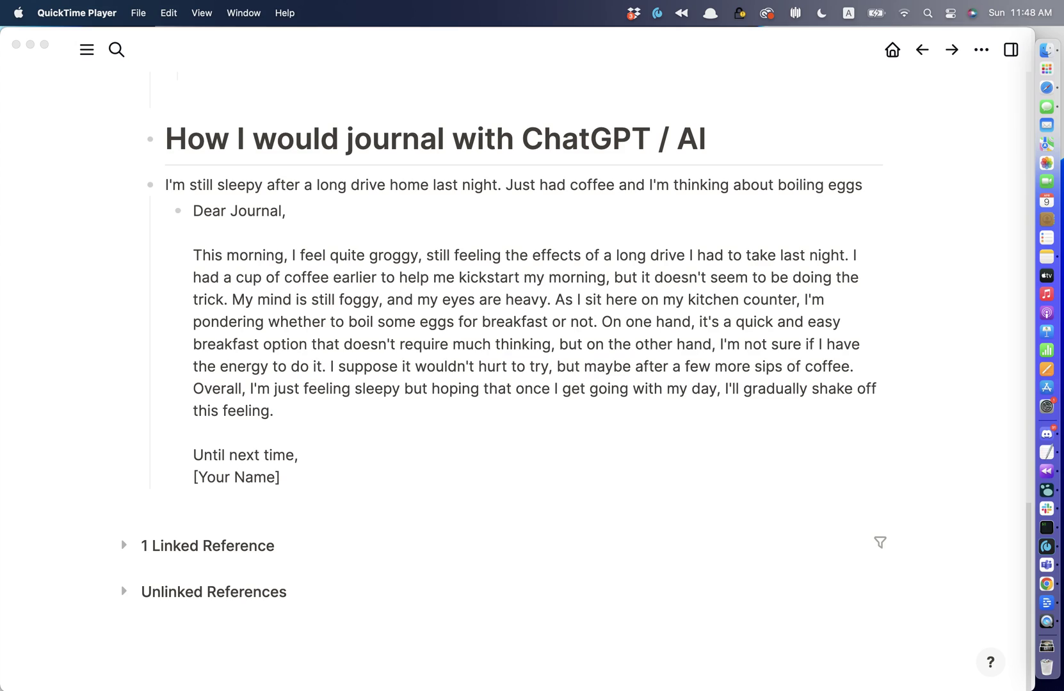